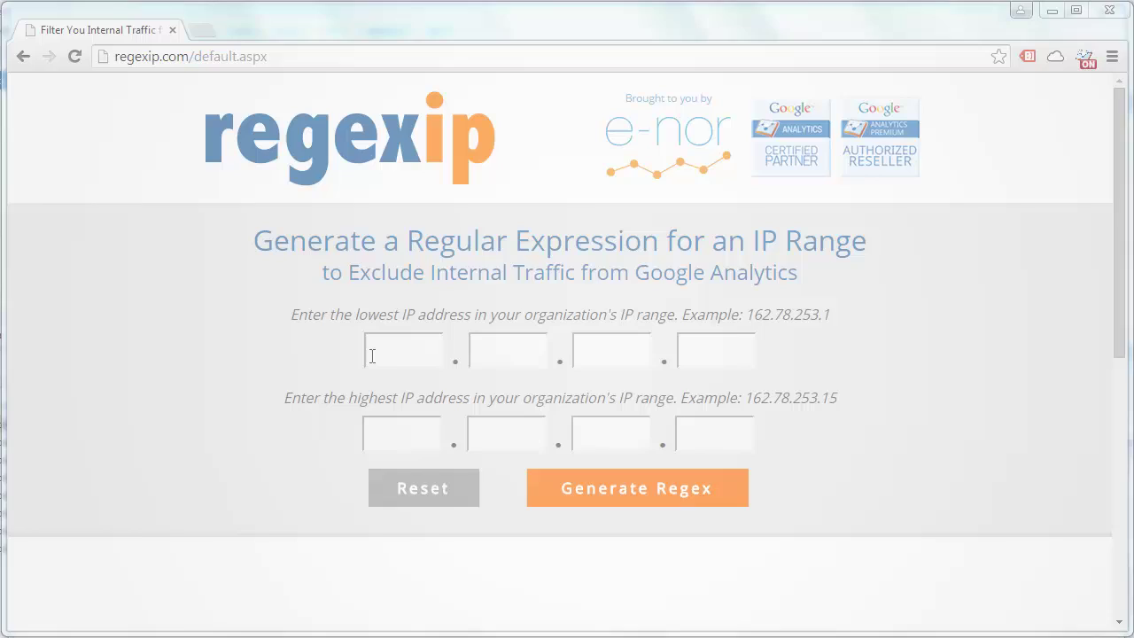
# Enter 162.78.253.1 as the lowest IP address of the organization's range
pyautogui.click(404, 349)
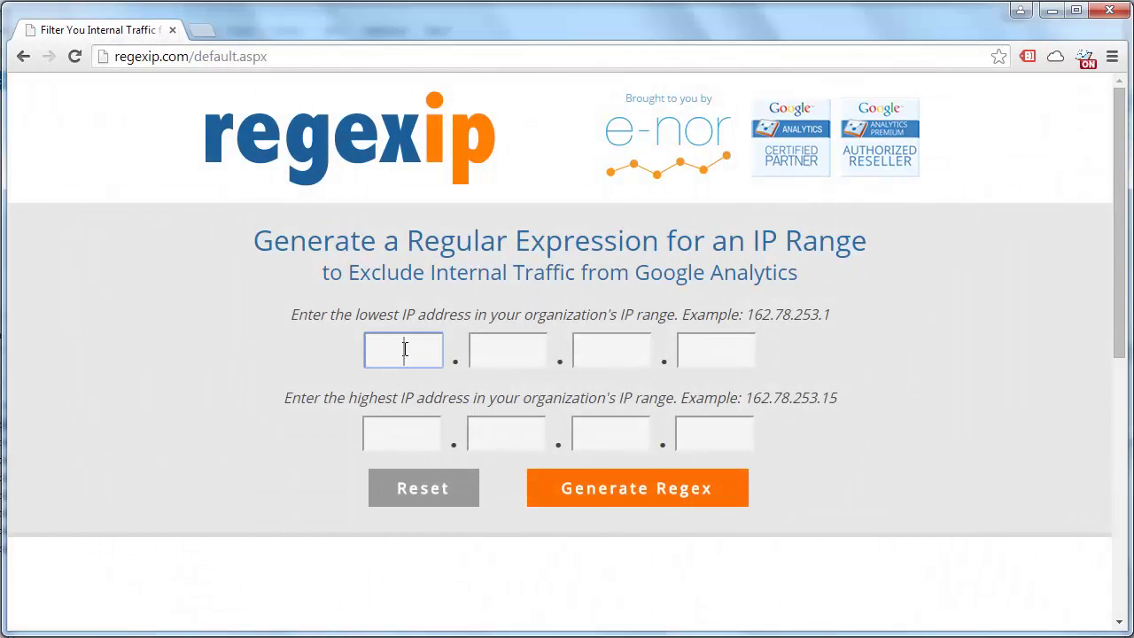
pyautogui.write('162')
pyautogui.click(507, 351)
pyautogui.write('78')
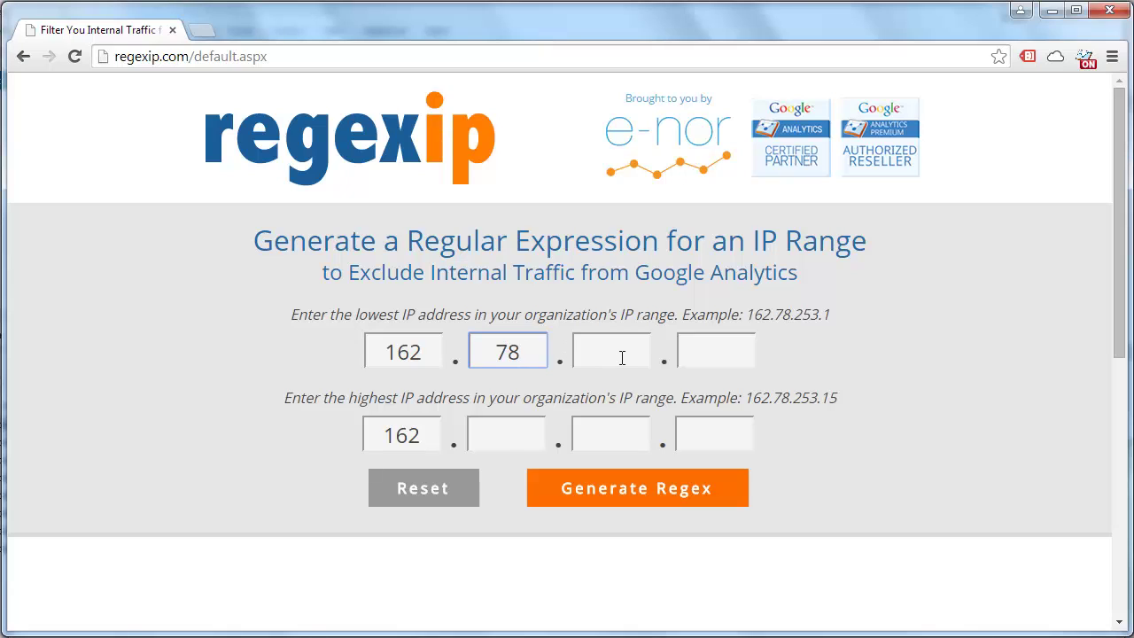
pyautogui.click(610, 347)
pyautogui.write('253')
pyautogui.click(714, 351)
pyautogui.write('1')
# Set the last octet of the highest IP address to 15 and generate the regular expression
pyautogui.click(724, 435)
pyautogui.write('15')
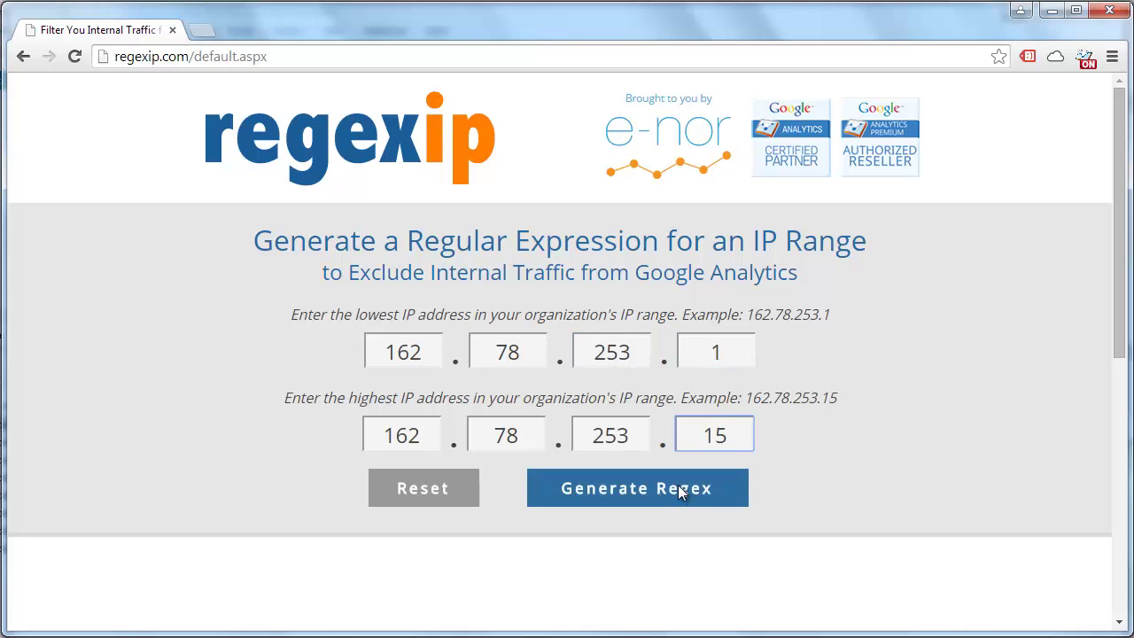
pyautogui.click(678, 485)
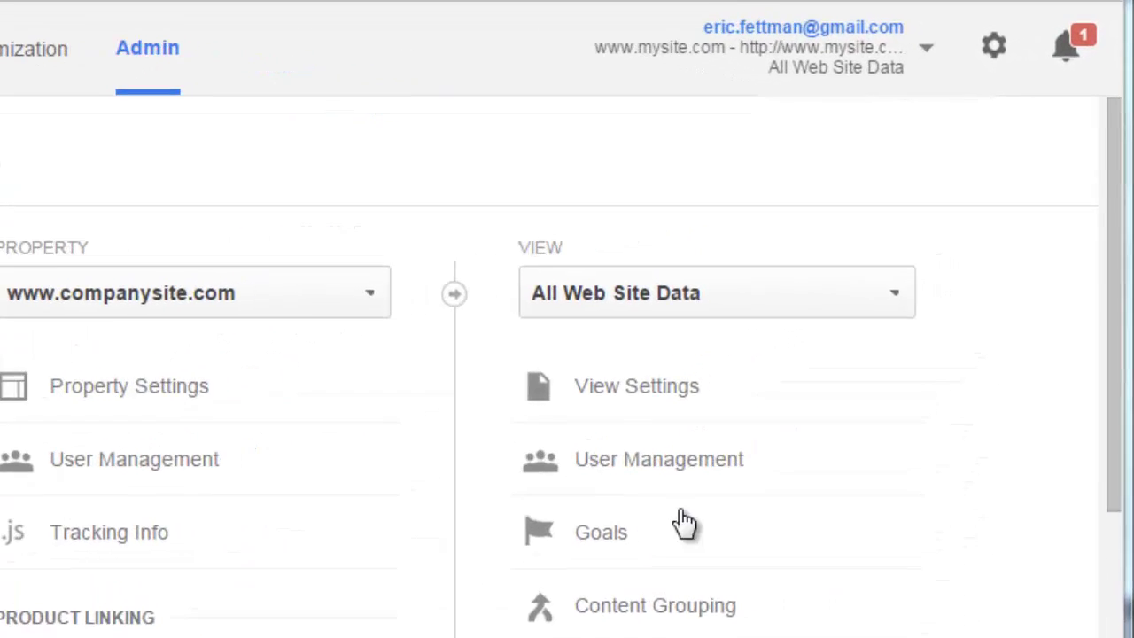
pyautogui.click(849, 342)
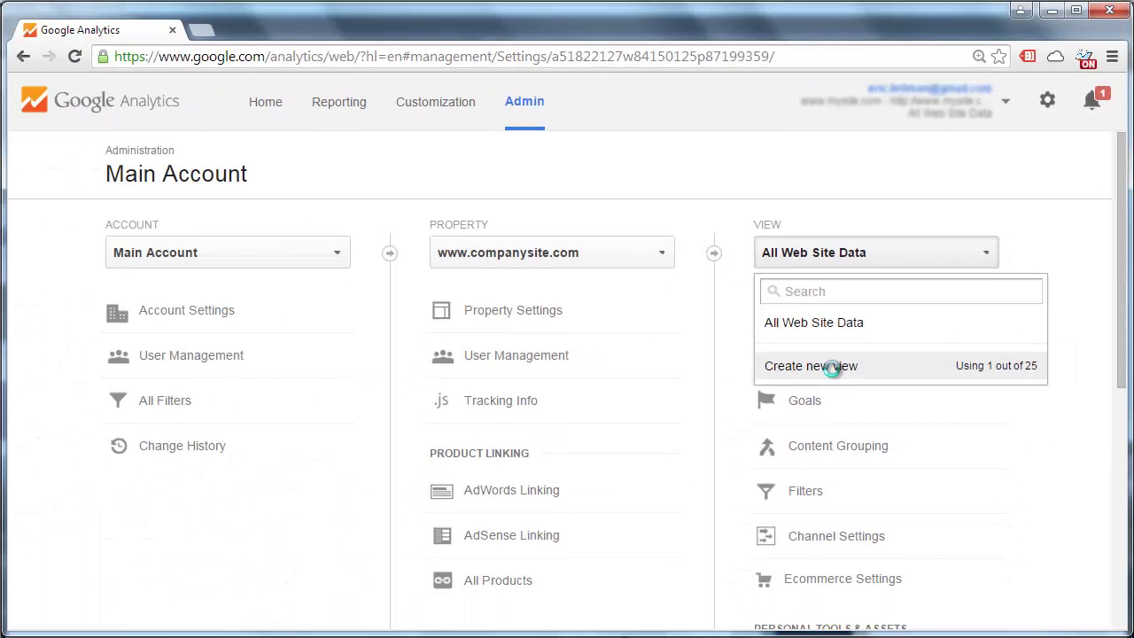
pyautogui.click(834, 371)
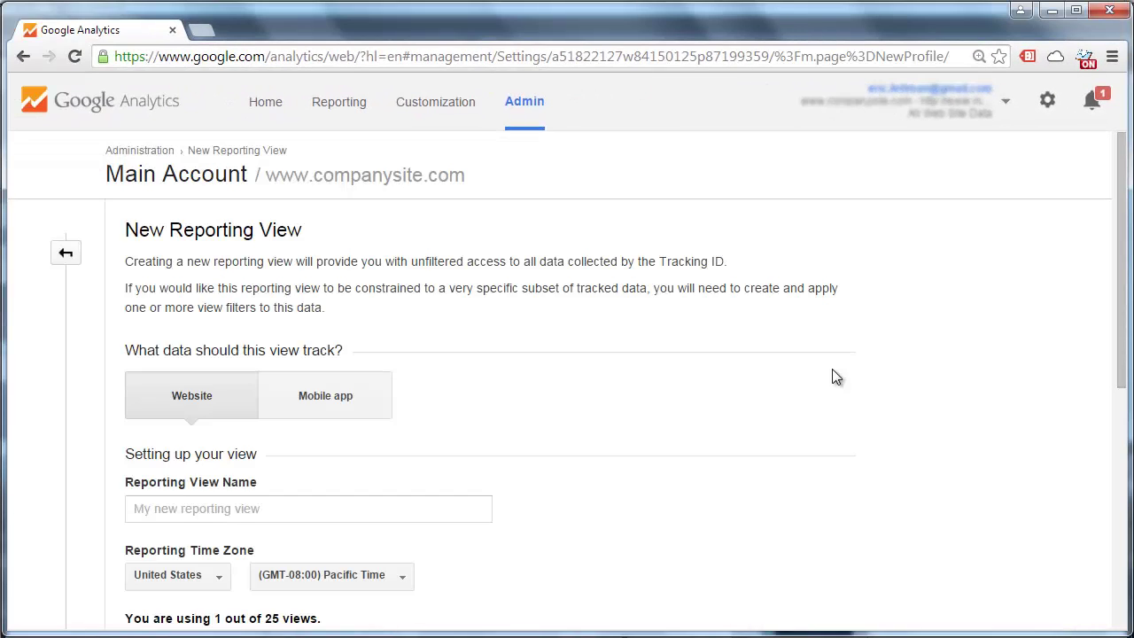
pyautogui.click(371, 506)
pyautogui.write('Test')
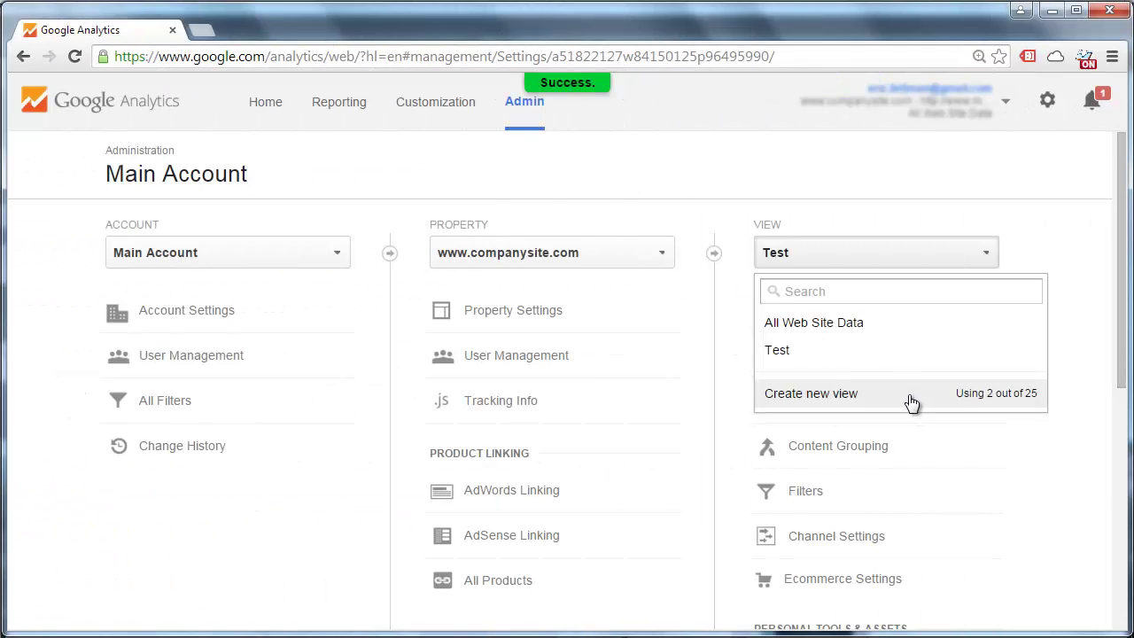
# Create another reporting view named "Raw / Do Not Touch" for the same property
pyautogui.click(911, 403)
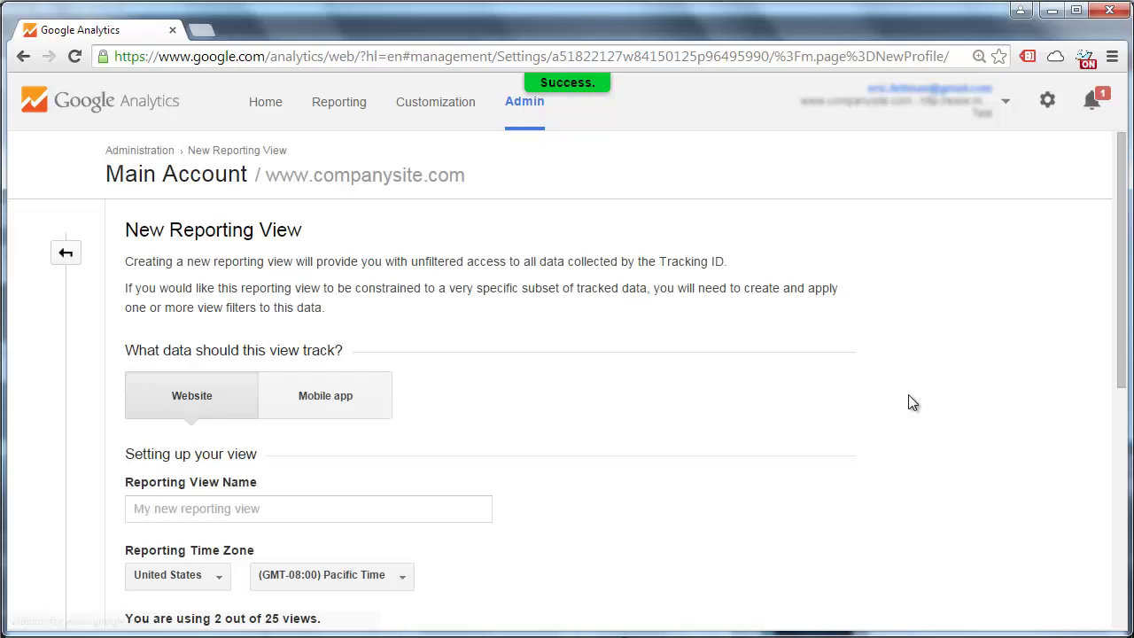
pyautogui.click(407, 508)
pyautogui.write('Ra')
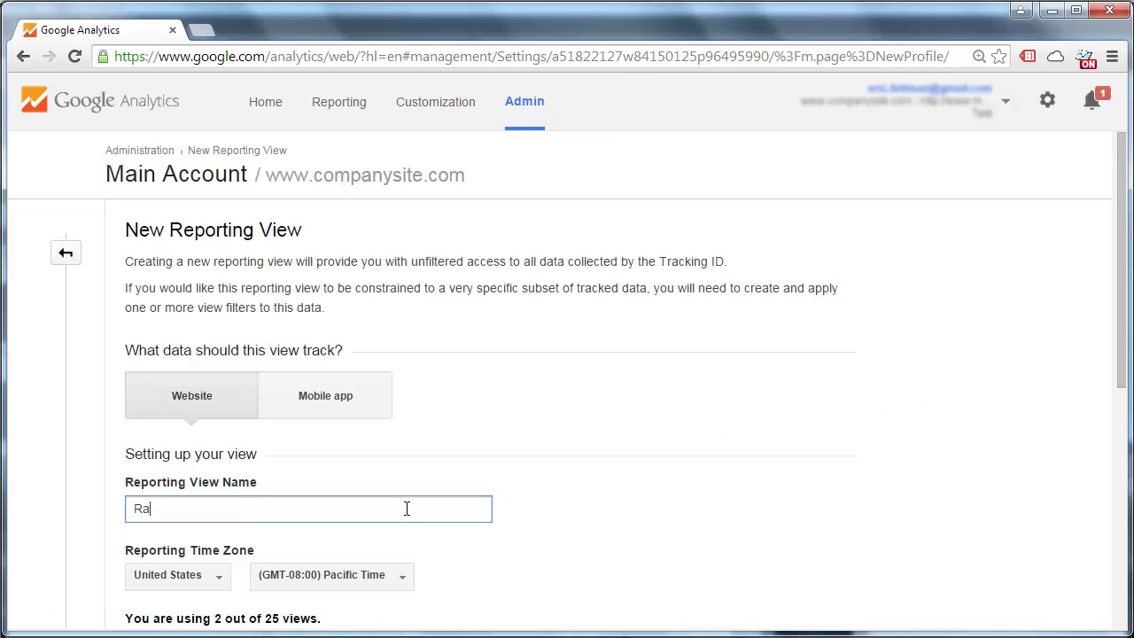
pyautogui.write('w / Do Not Touch')
pyautogui.moveTo(1121, 364); pyautogui.dragTo(1122, 486)
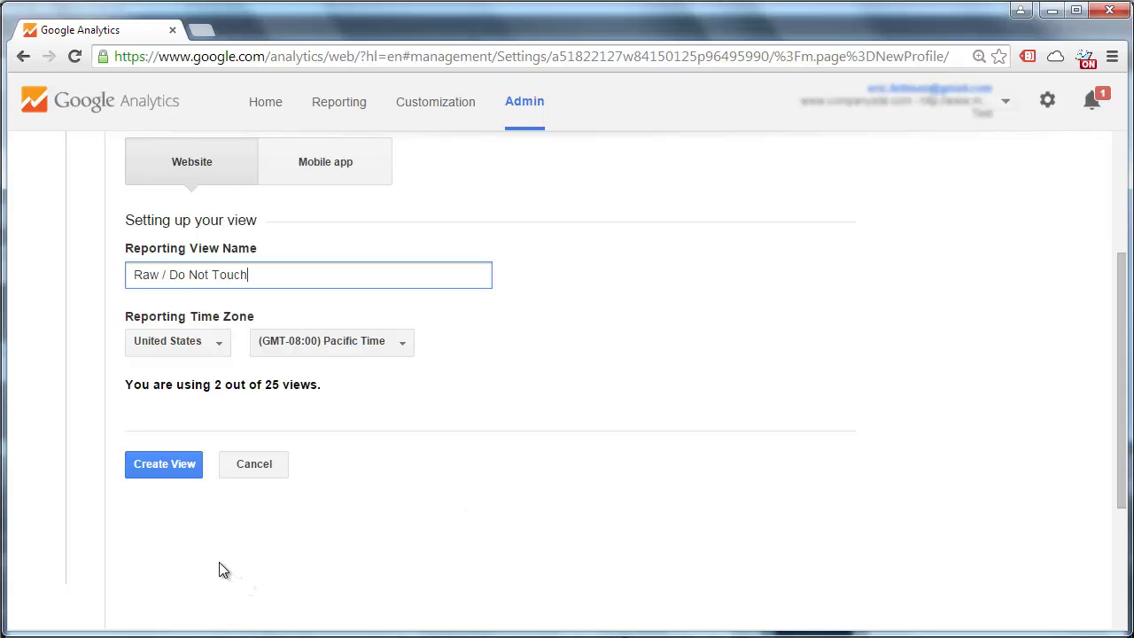
pyautogui.click(167, 468)
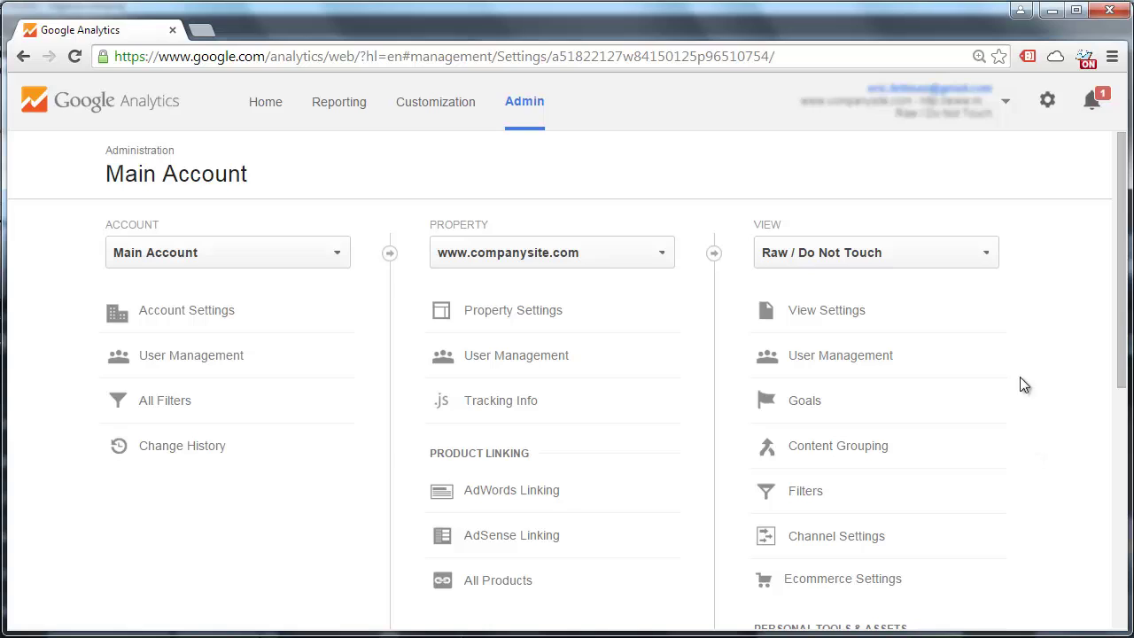
# Switch to the Test view and start a new filter named "Exclude Internal IP Addresses"
pyautogui.click(987, 257)
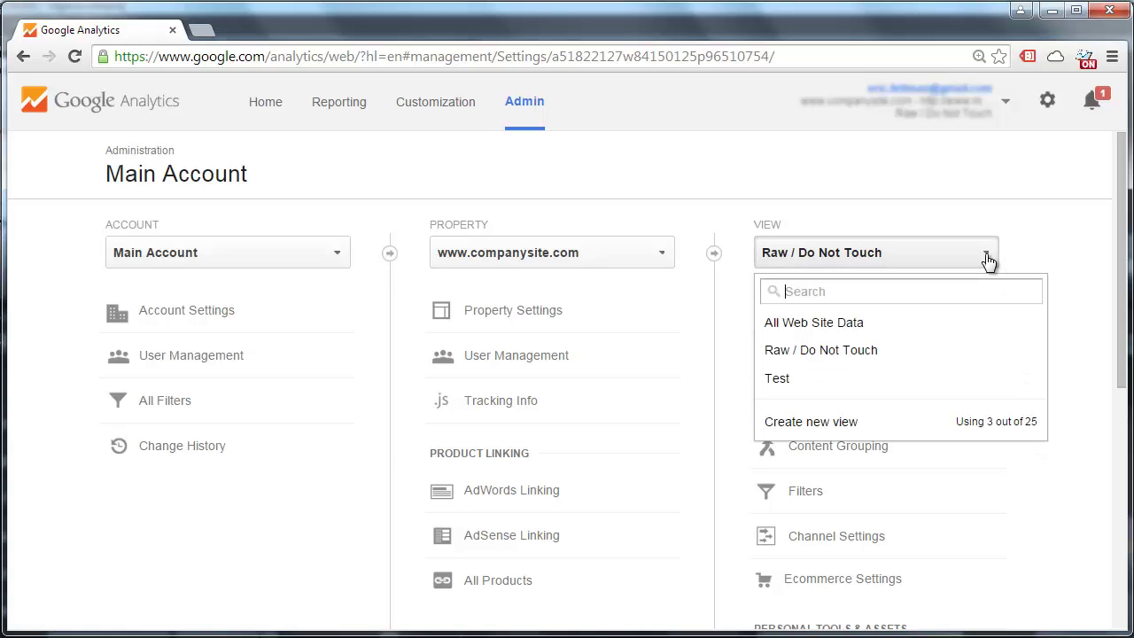
pyautogui.click(962, 381)
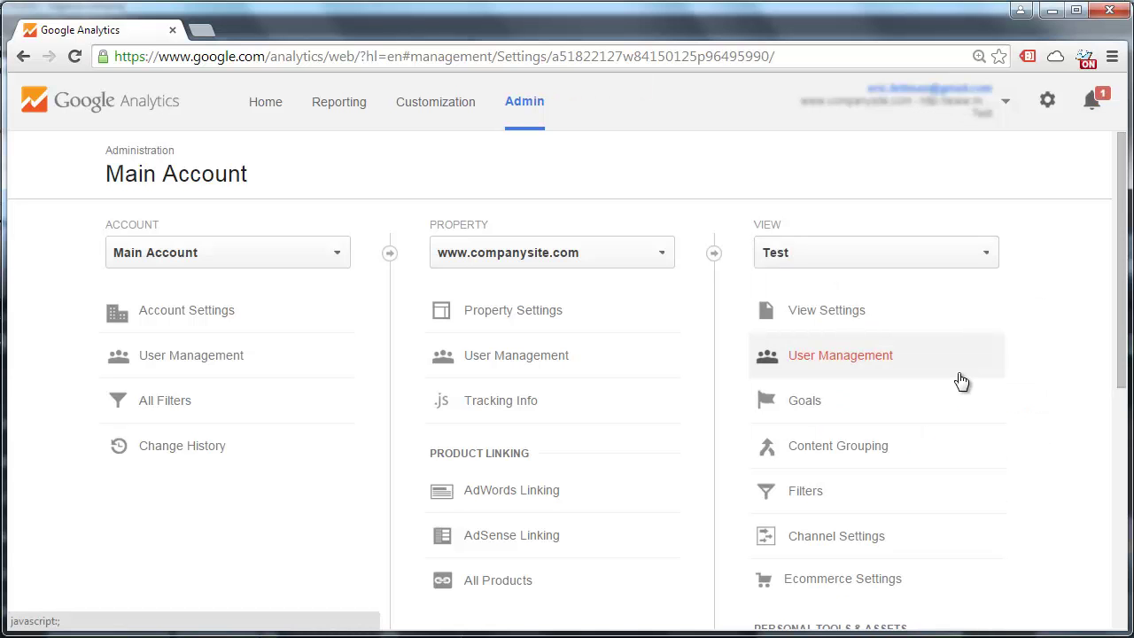
pyautogui.click(821, 502)
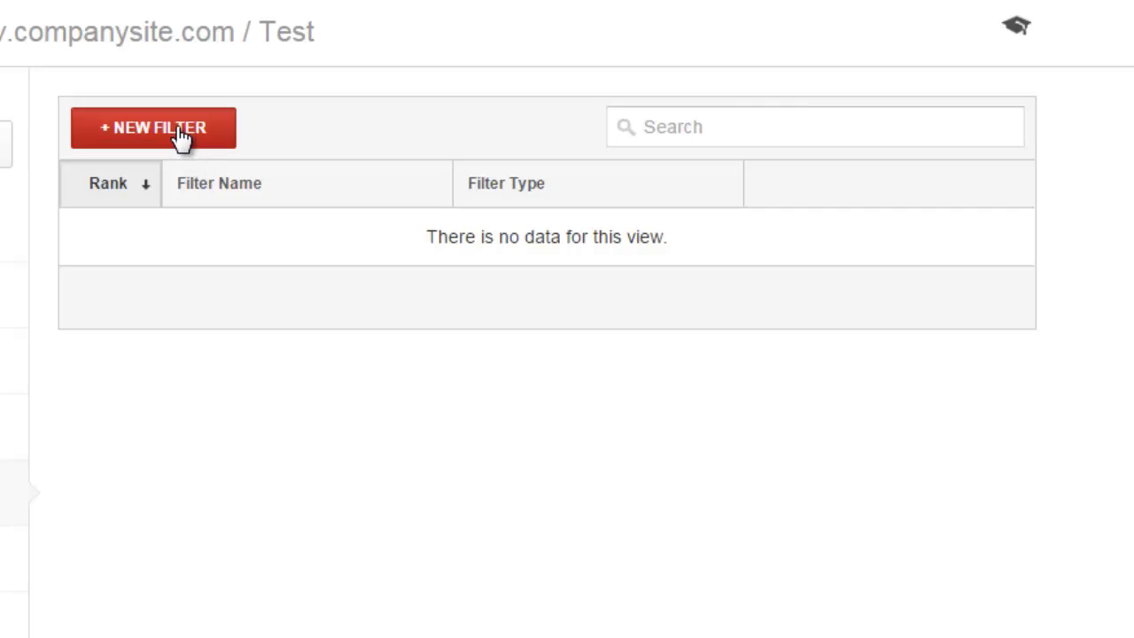
pyautogui.click(180, 133)
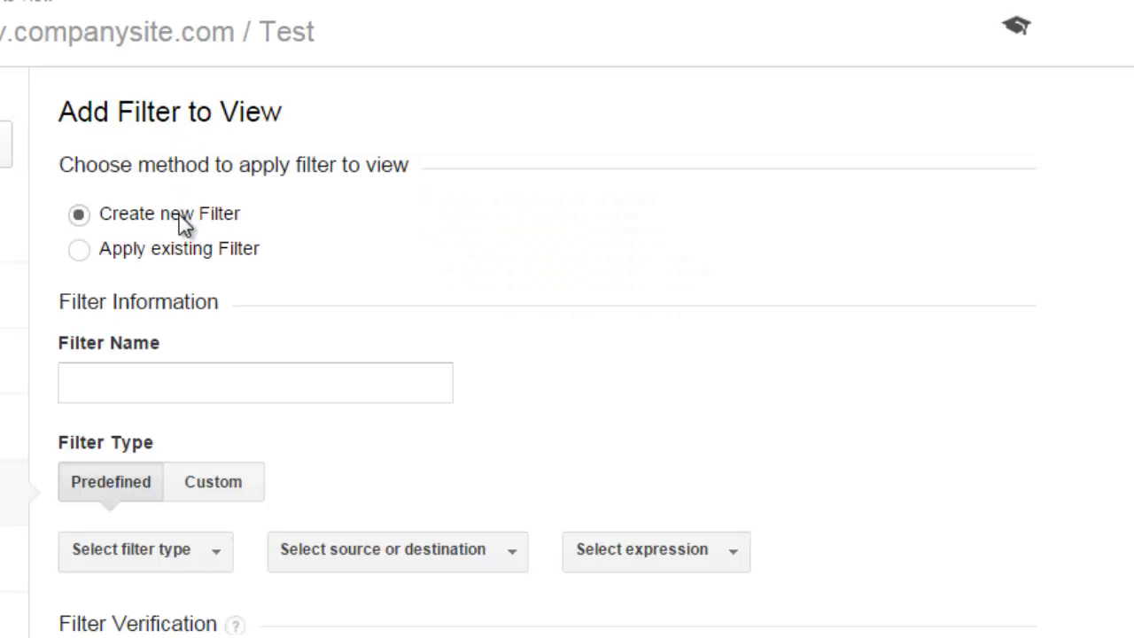
pyautogui.click(145, 384)
pyautogui.write('Exclude Internal IP Addresses')
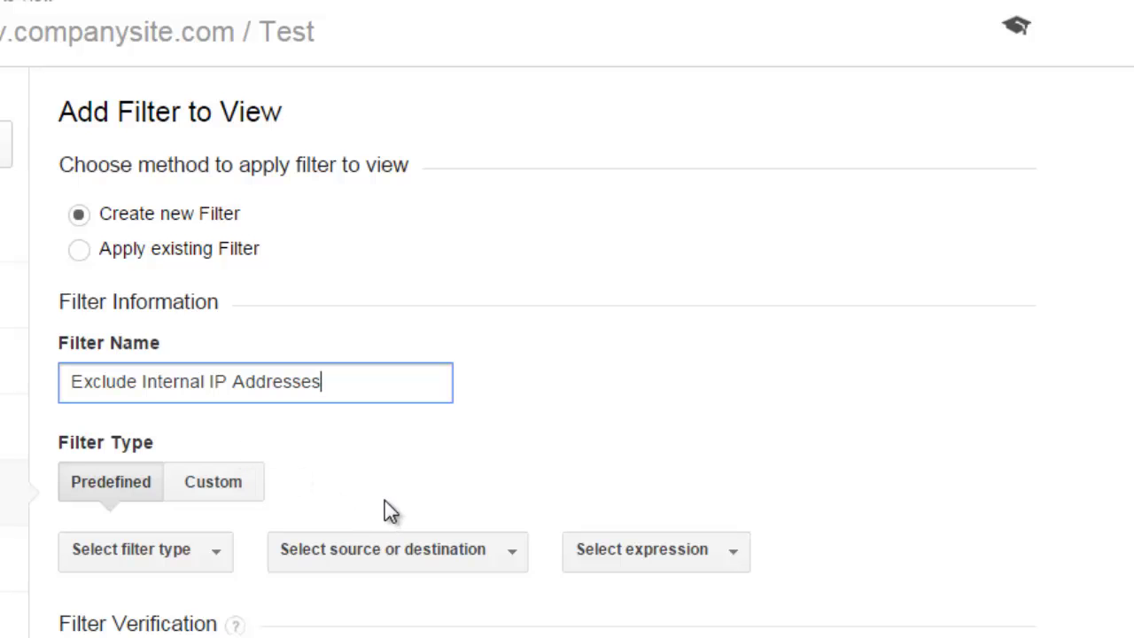
pyautogui.click(511, 556)
pyautogui.click(511, 556)
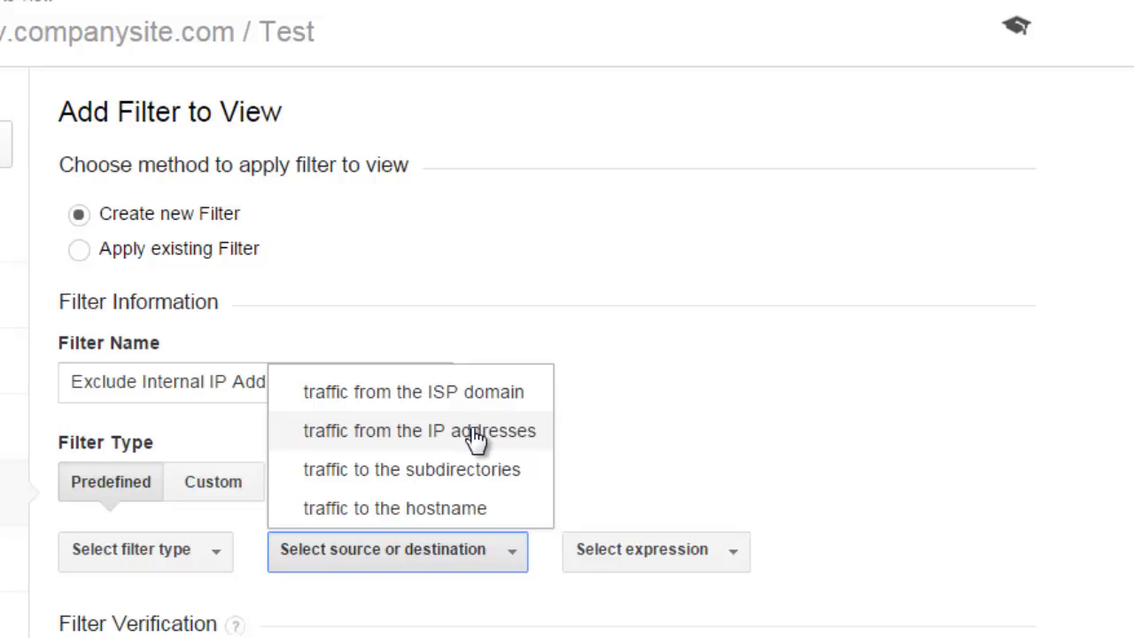
pyautogui.click(212, 492)
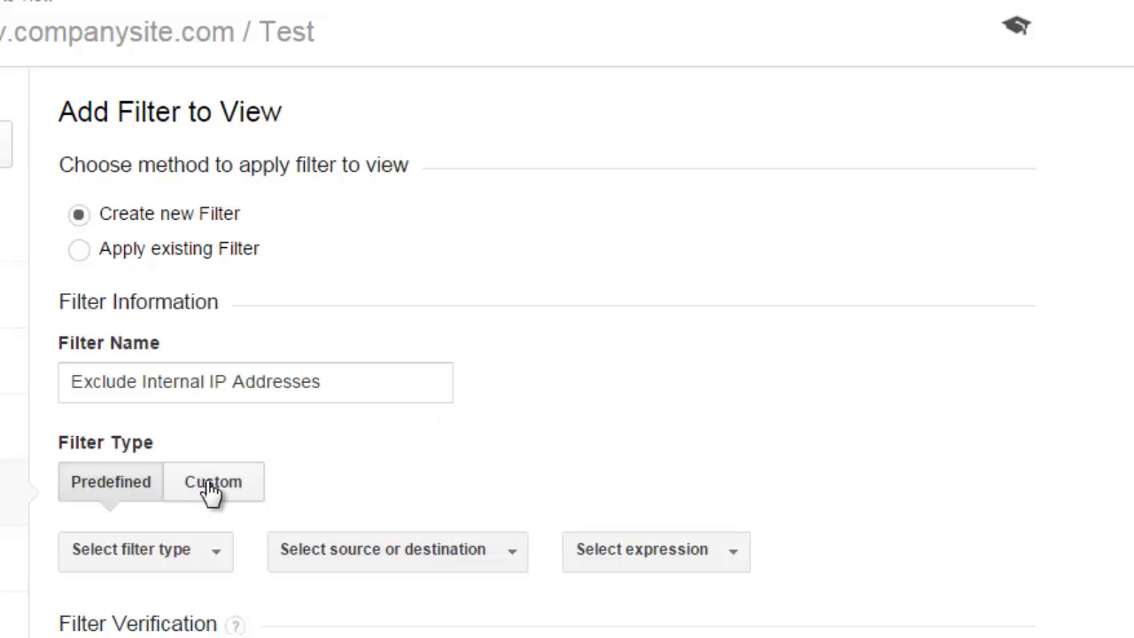
# Make the filter a custom filter of the Exclude kind
pyautogui.click(213, 488)
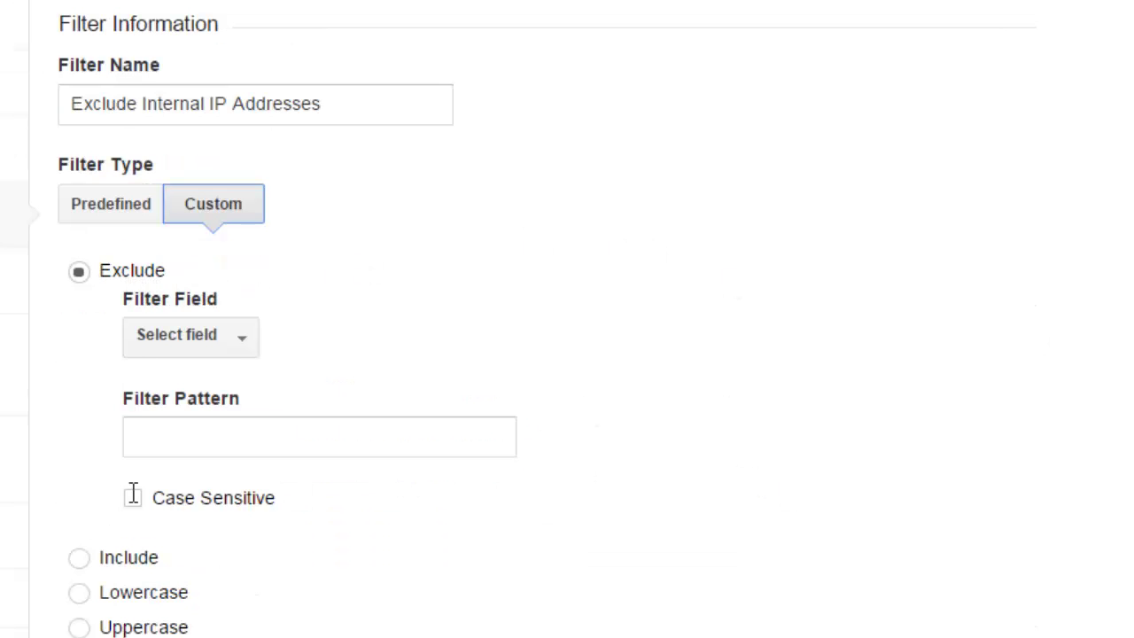
pyautogui.click(78, 558)
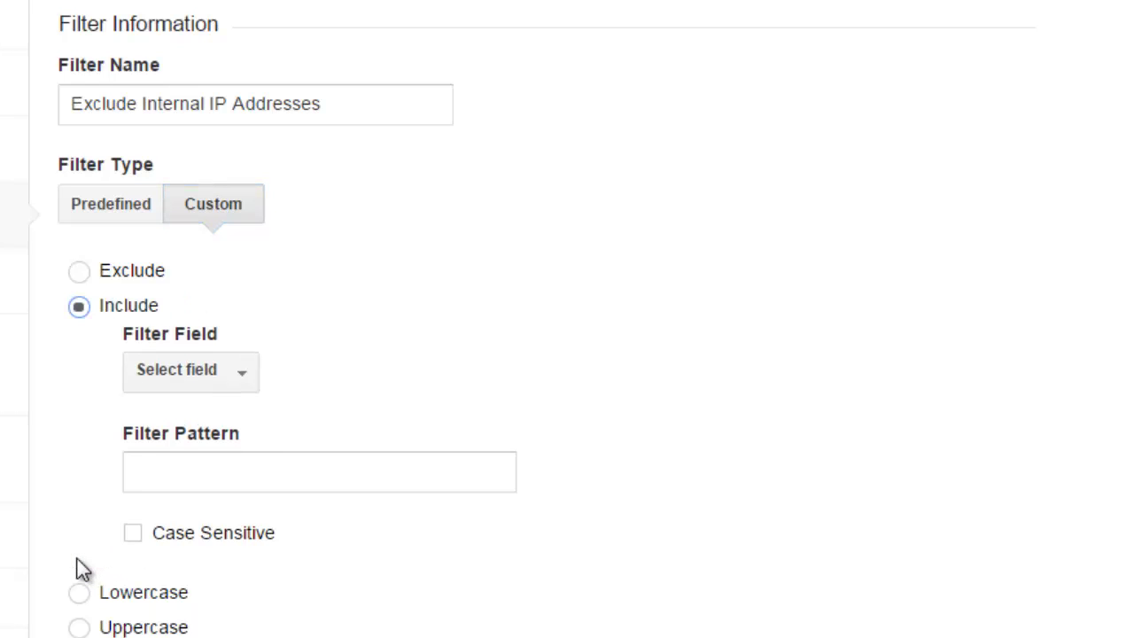
pyautogui.click(79, 271)
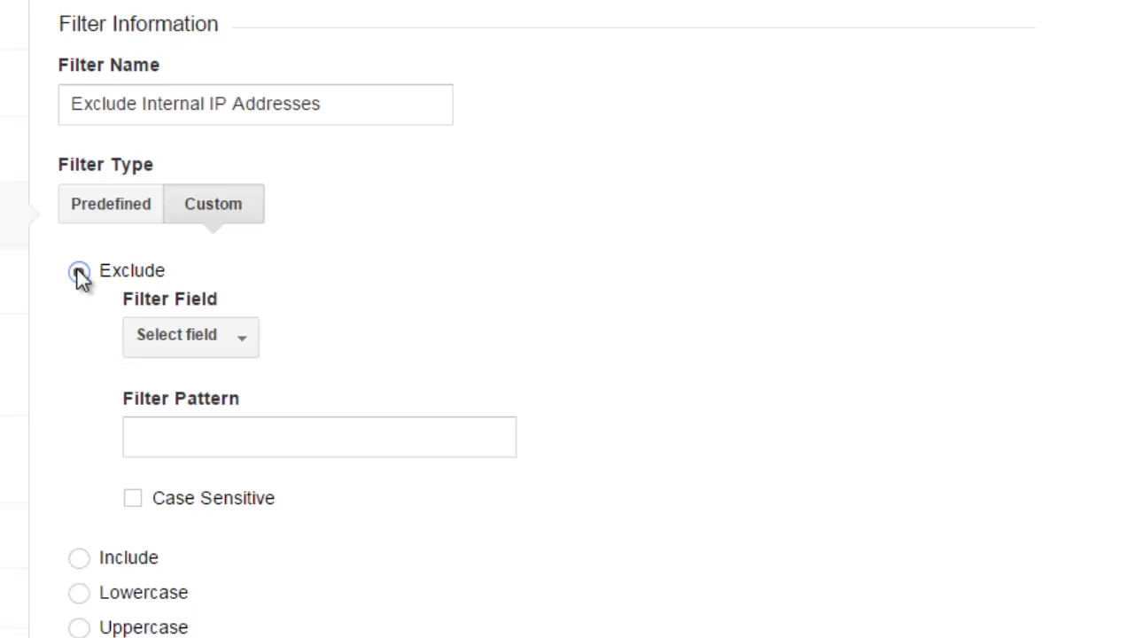
# Search the filter fields for IP and set the filter field to IP Address
pyautogui.click(245, 346)
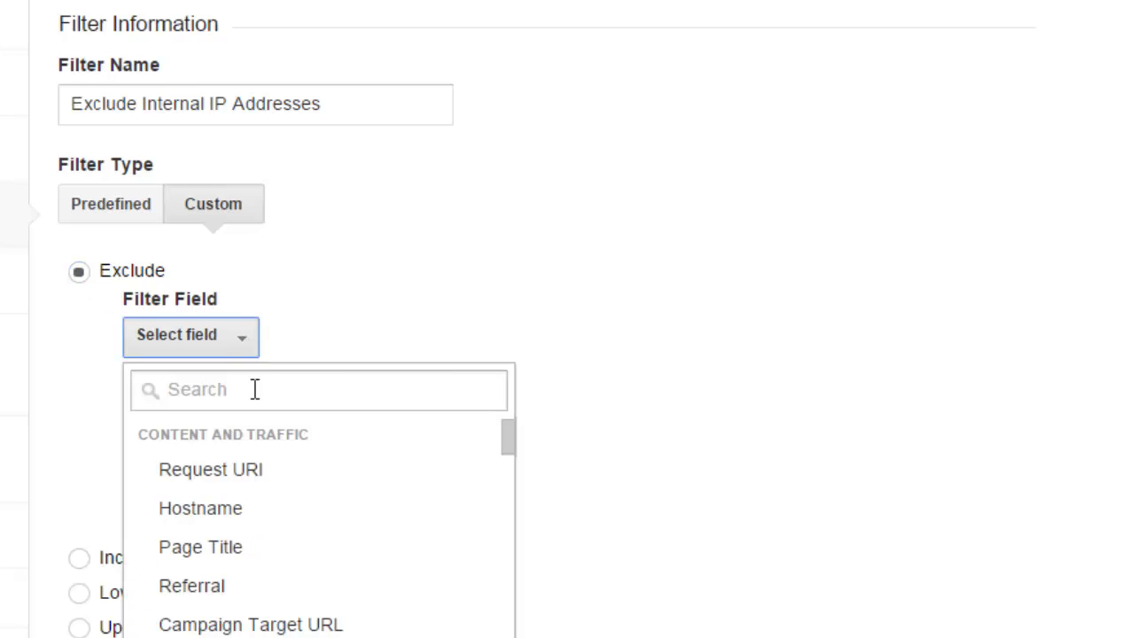
pyautogui.click(252, 385)
pyautogui.write('IO')
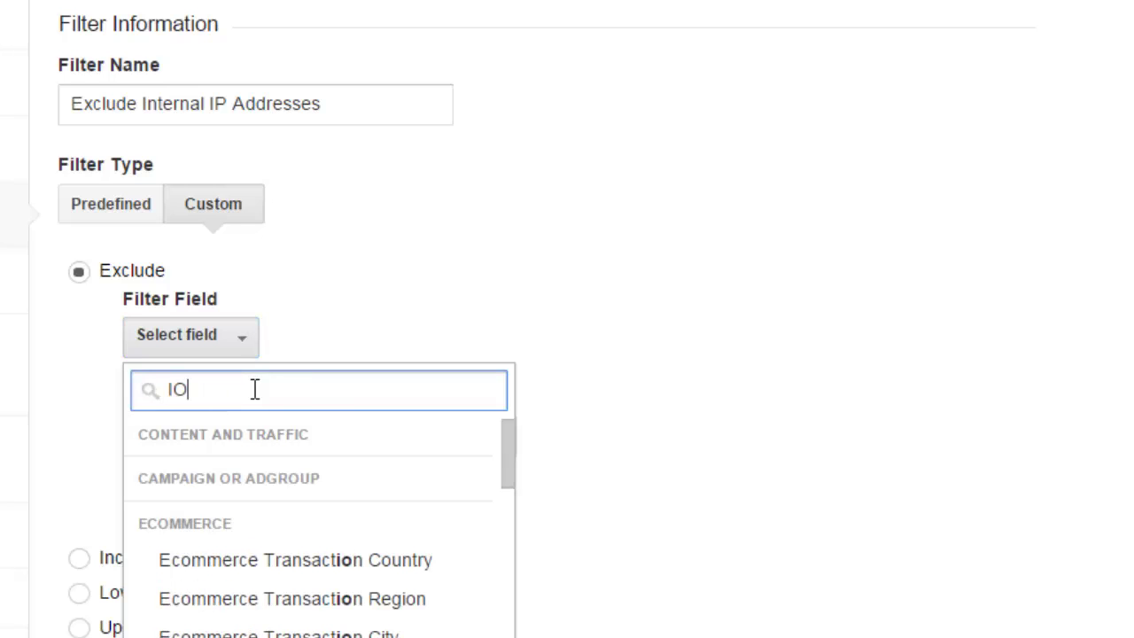
pyautogui.press('BackSpace')
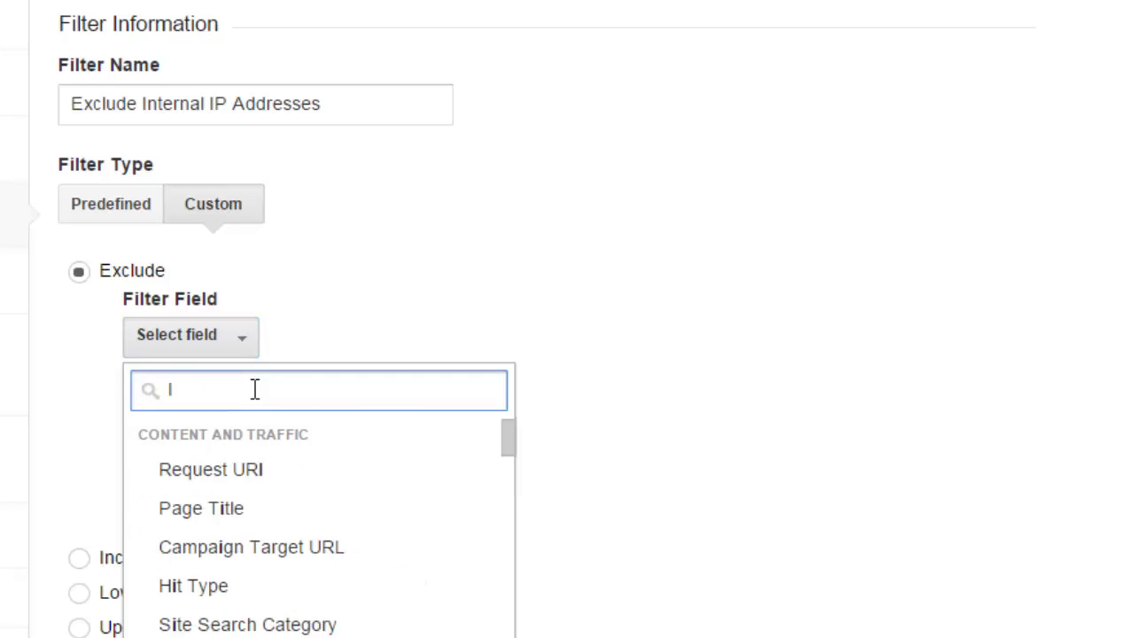
pyautogui.write('P')
pyautogui.click(223, 610)
# Fill in the filter pattern for the internal IP range and save the filter to the Test view
pyautogui.click(178, 438)
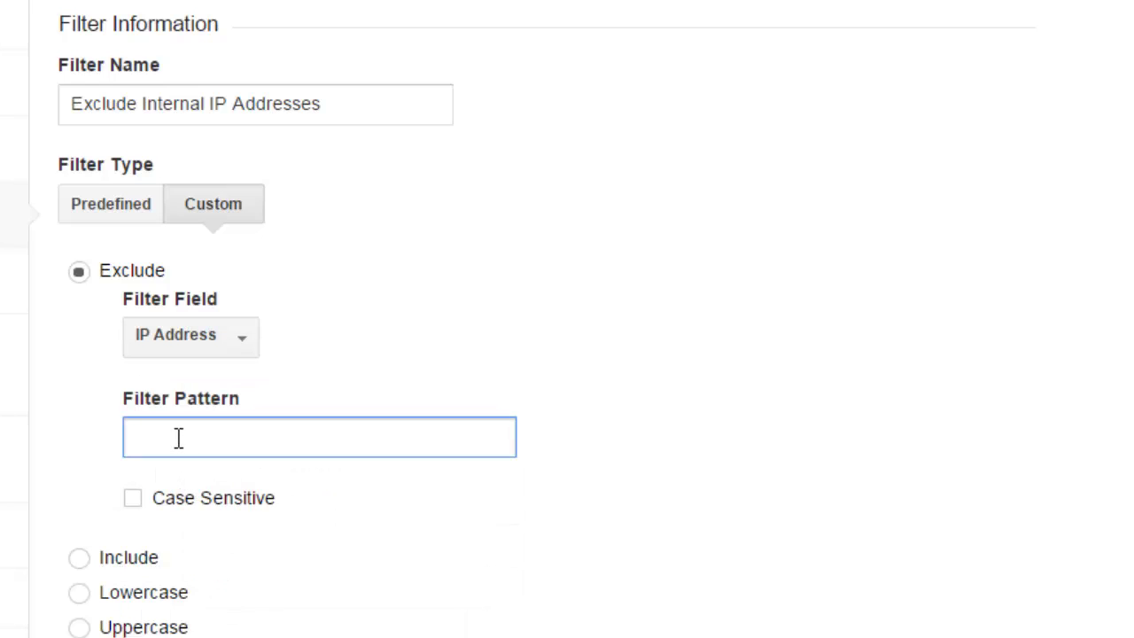
pyautogui.scroll(-5, 745, 512)
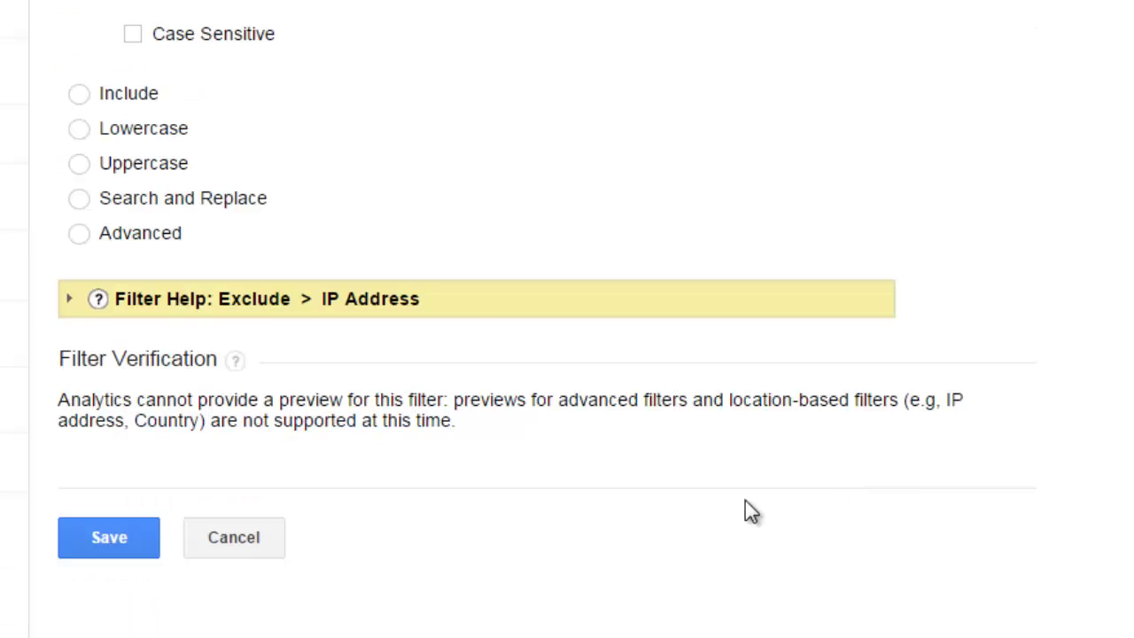
pyautogui.click(119, 542)
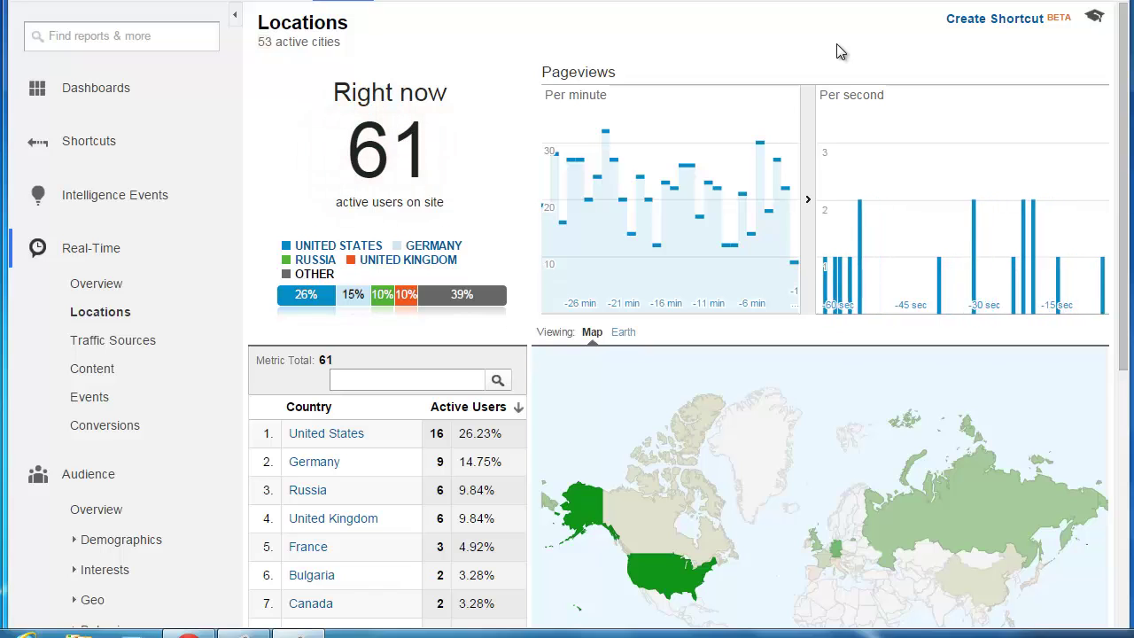
# Drill down into the United States in the real-time Locations report
pyautogui.click(326, 433)
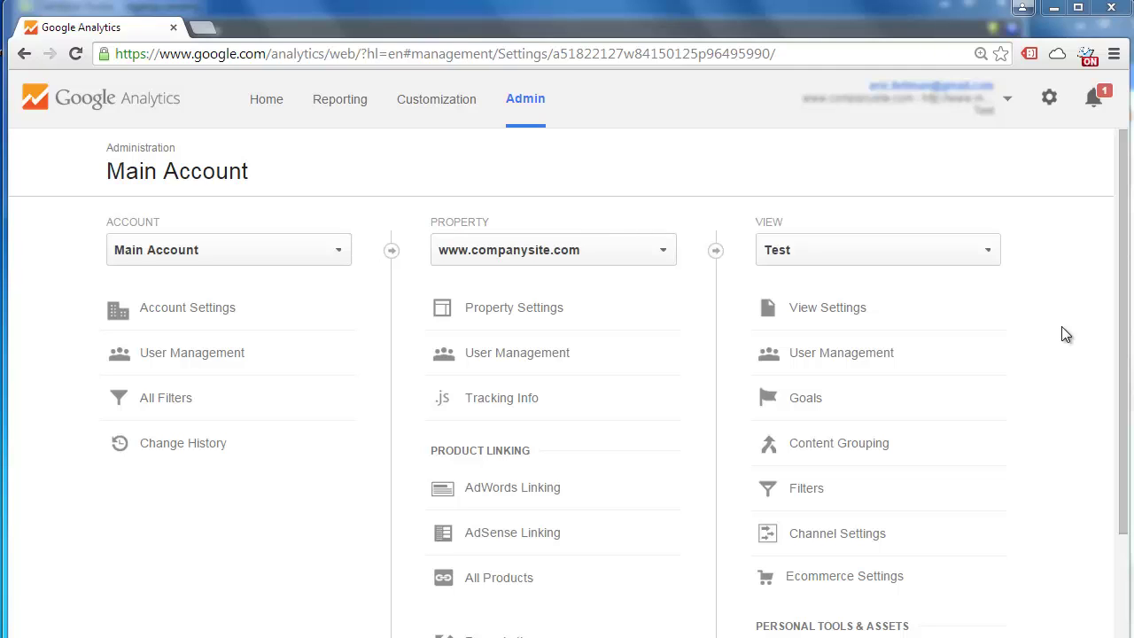
# Add the existing filter "Exclude Internal IP Addresses" to the selected filters of the All Web Site Data view
pyautogui.click(987, 259)
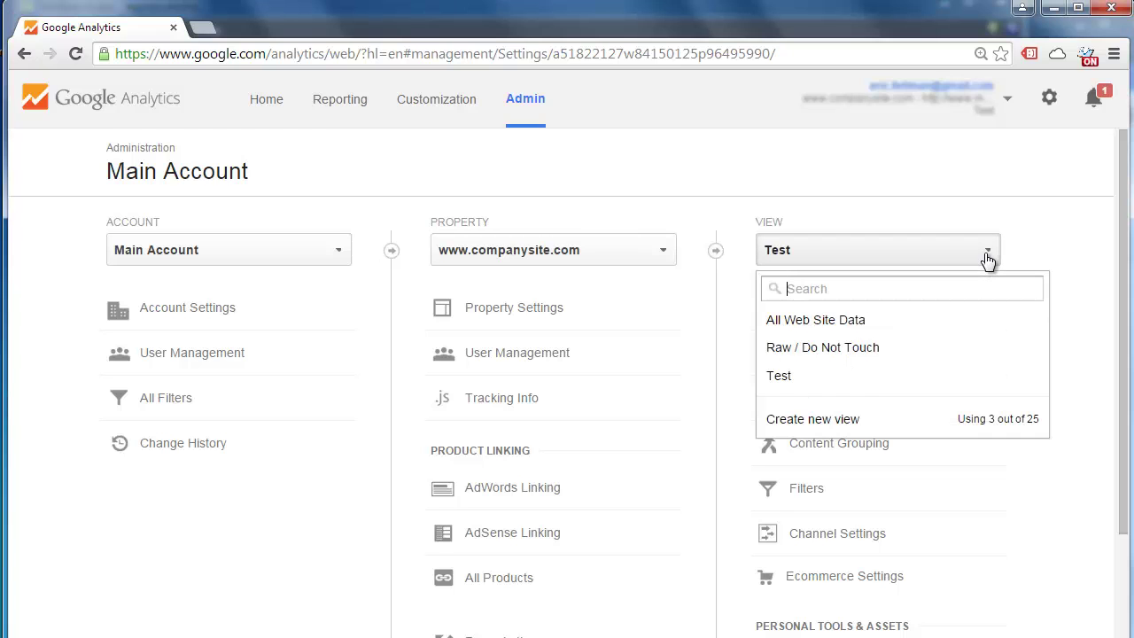
pyautogui.click(968, 323)
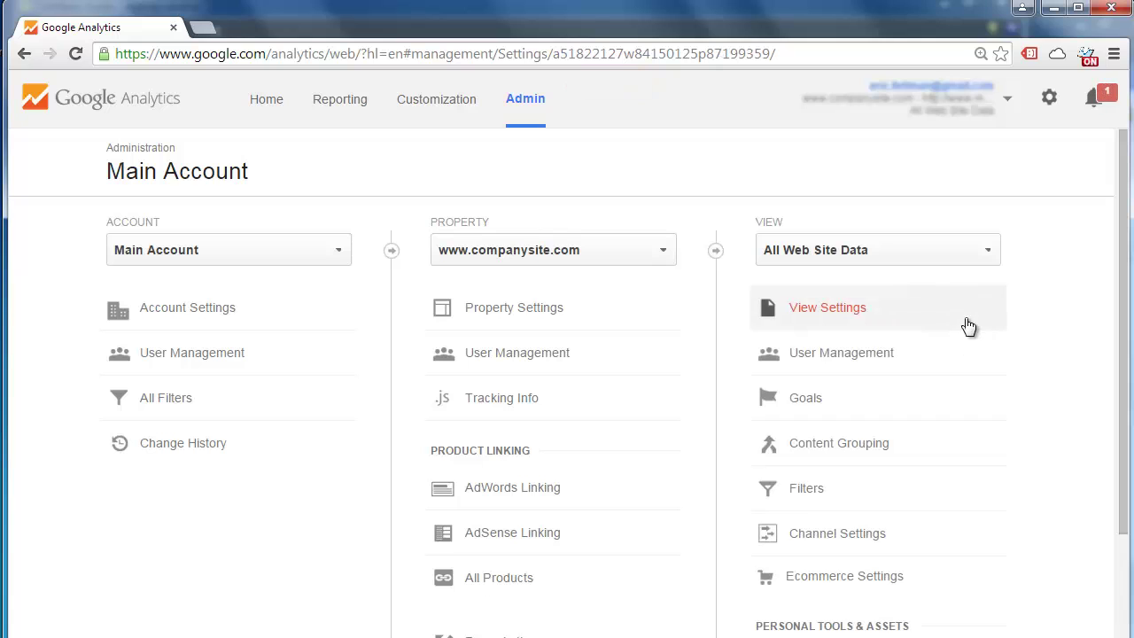
pyautogui.click(814, 499)
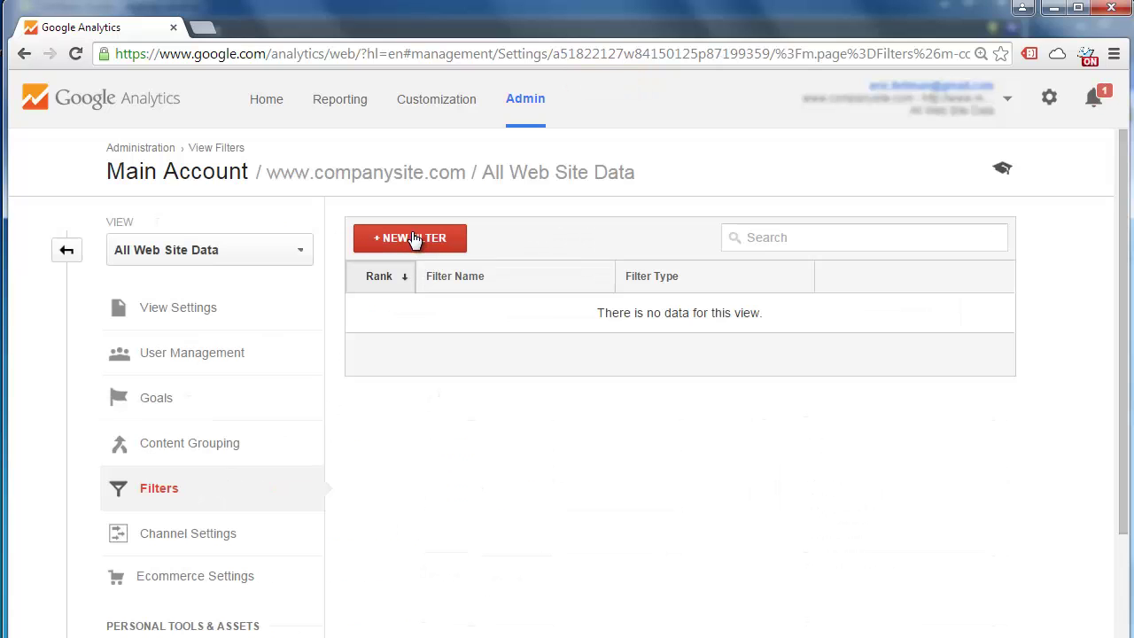
pyautogui.click(415, 241)
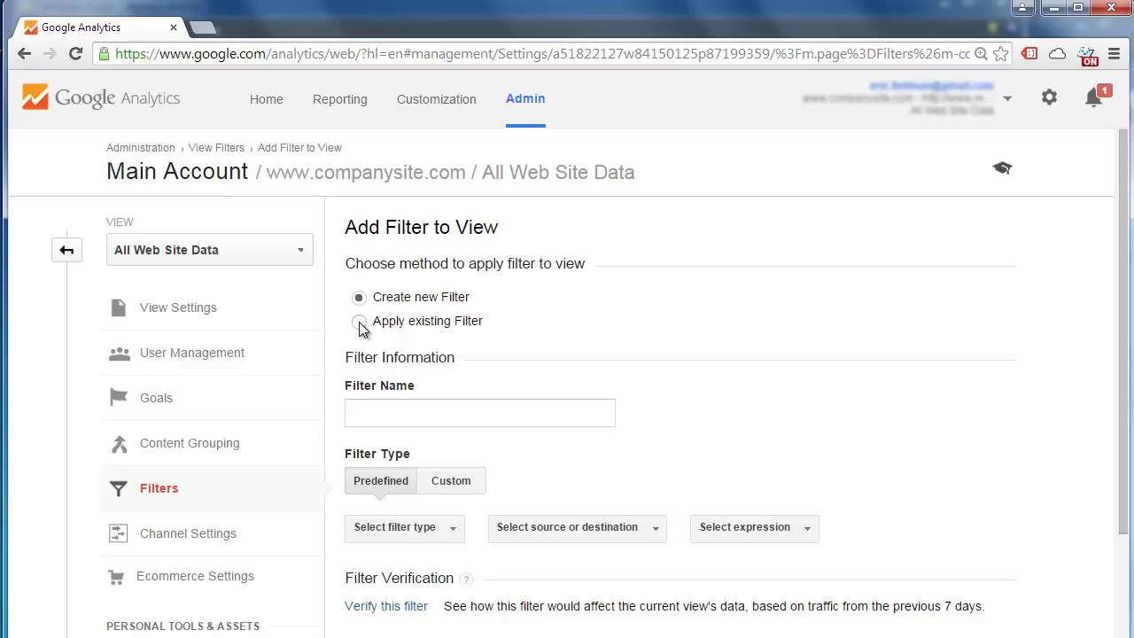
pyautogui.click(359, 323)
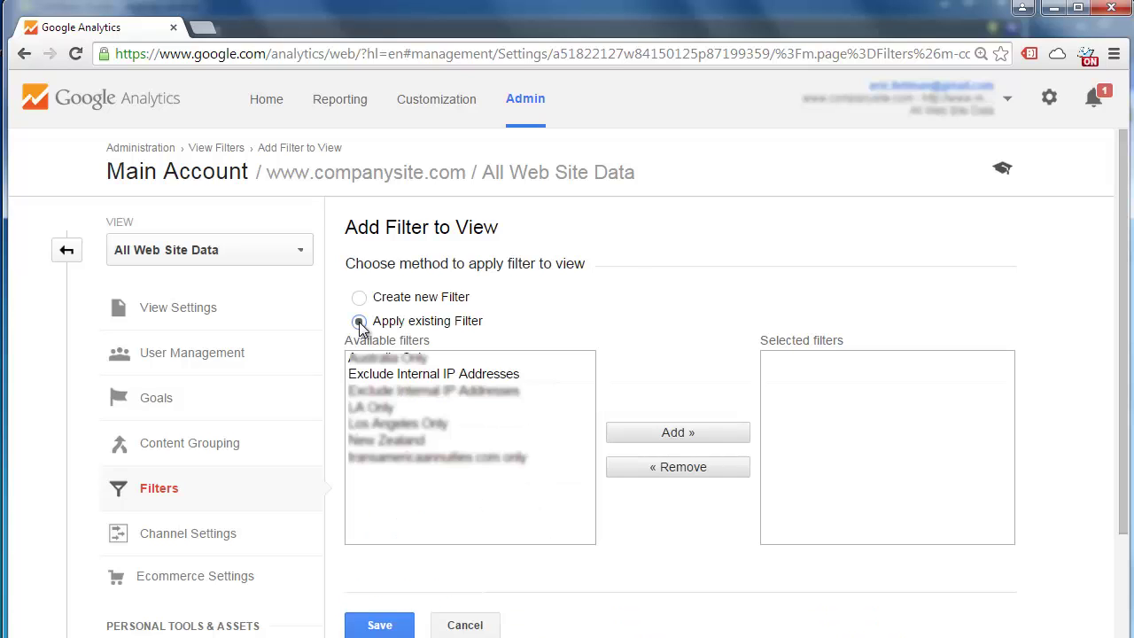
pyautogui.click(383, 374)
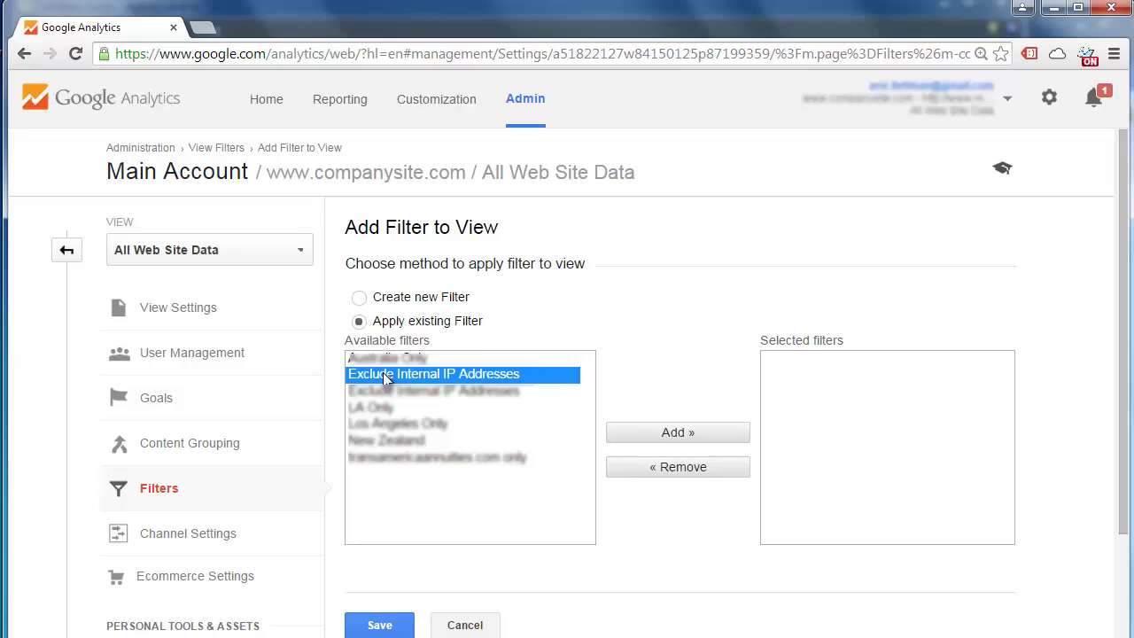
pyautogui.click(653, 433)
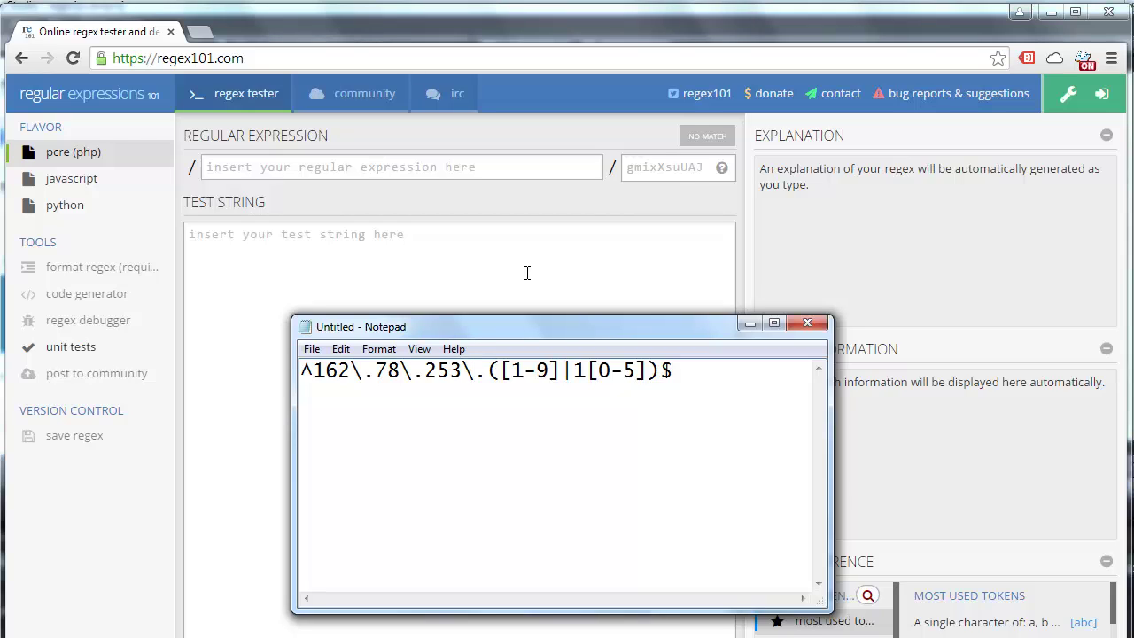
# Copy the whole IP-range regex ^162\.78\.253\.([1-9]|1[0-5])$ from the Notepad note into the regex tester's regular expression
pyautogui.click(581, 510)
pyautogui.hotkey('ctrl', 'a')
pyautogui.hotkey('ctrl', 'c')
pyautogui.click(388, 166)
pyautogui.hotkey('ctrl', 'v')
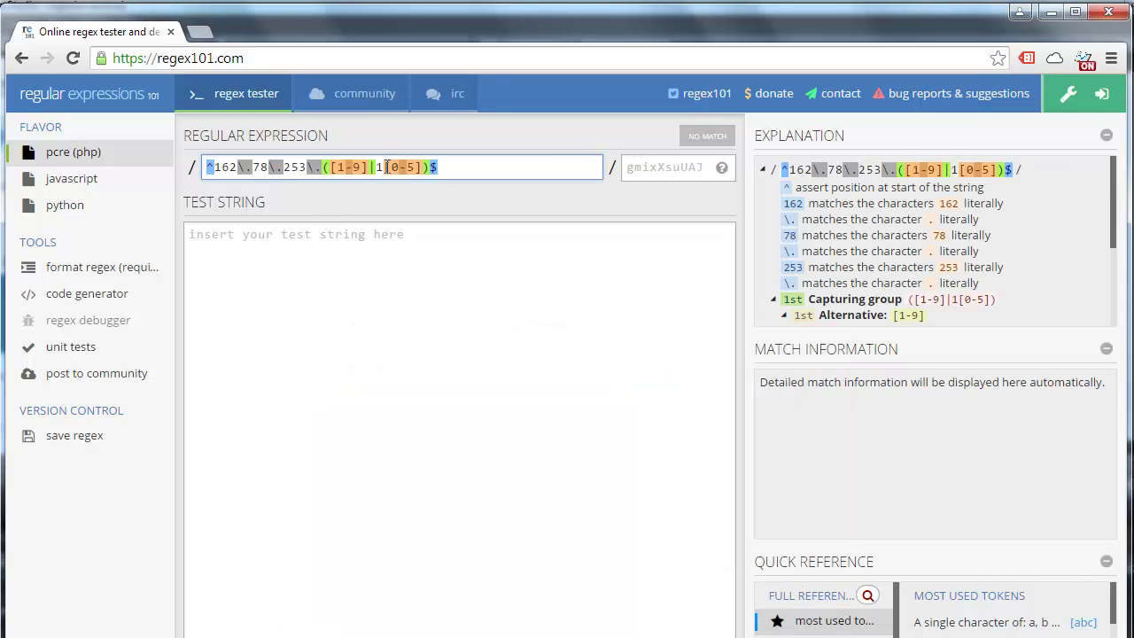
# Enter the IP address 162.78.253.7 as the test string for the regular expression
pyautogui.click(386, 235)
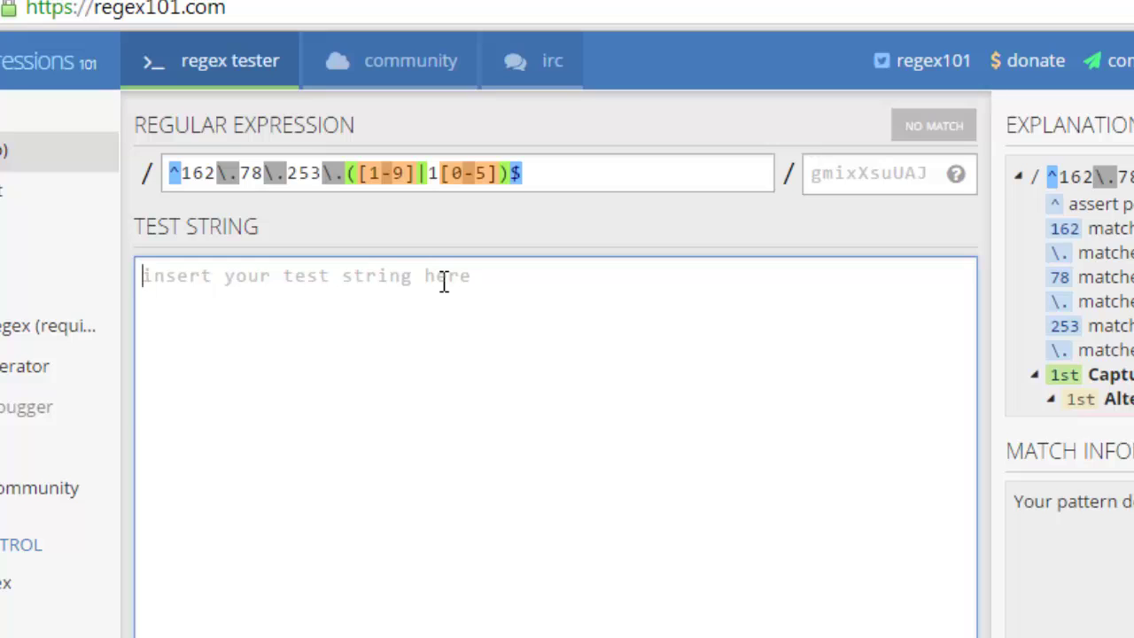
pyautogui.write('162.78')
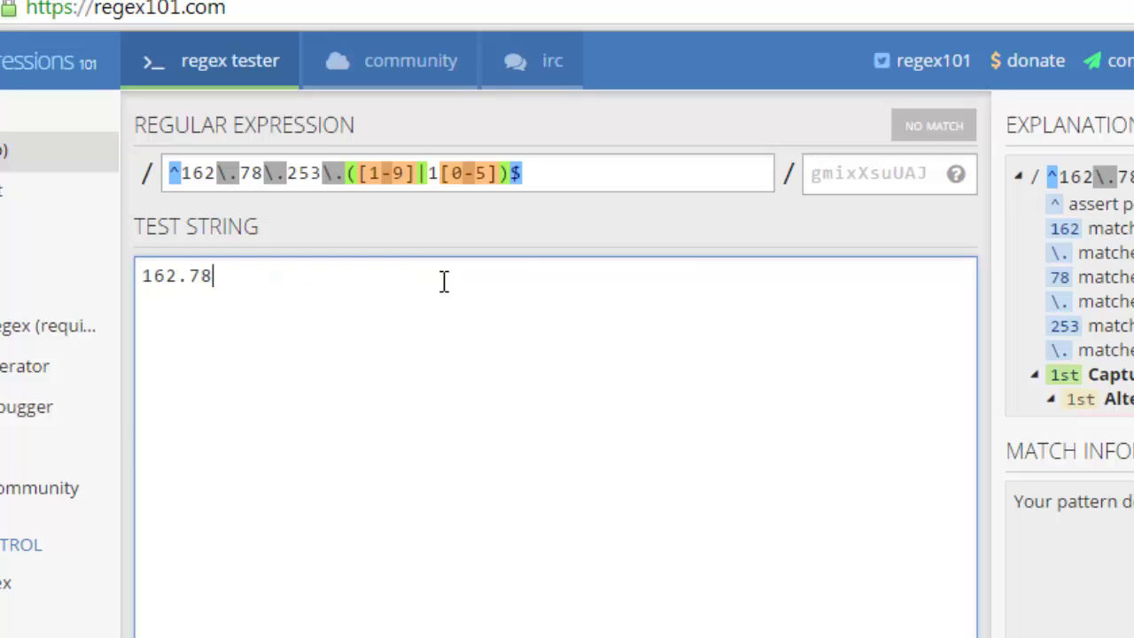
pyautogui.write('.253.7')
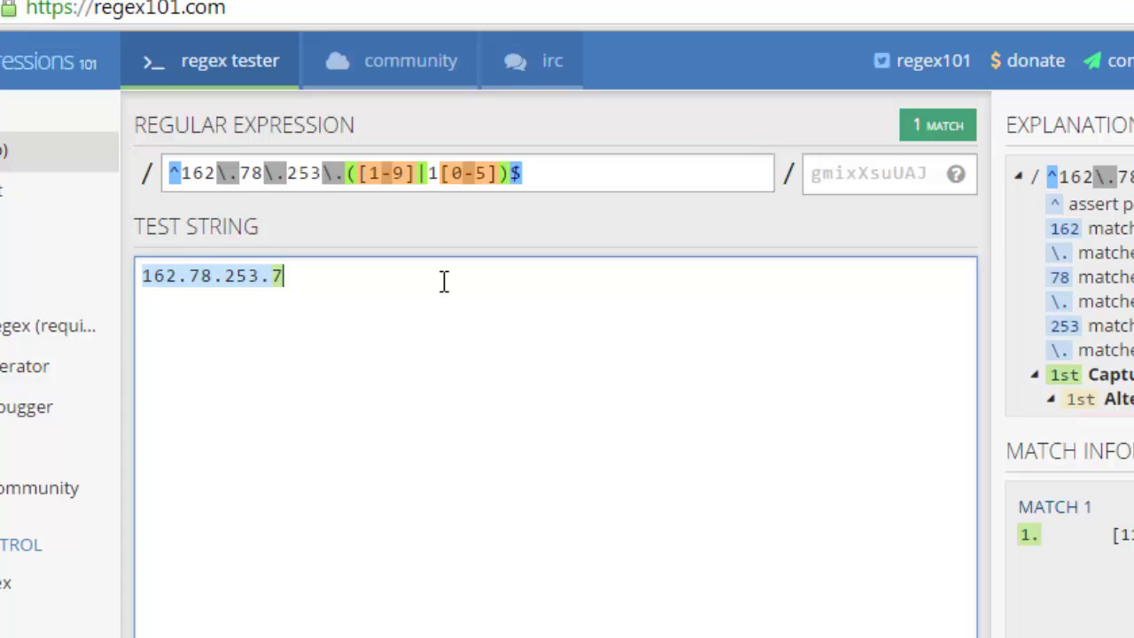
# Extend the test string to 162.78.253.76 and remove the closing $ anchor from the regular expression
pyautogui.write('6')
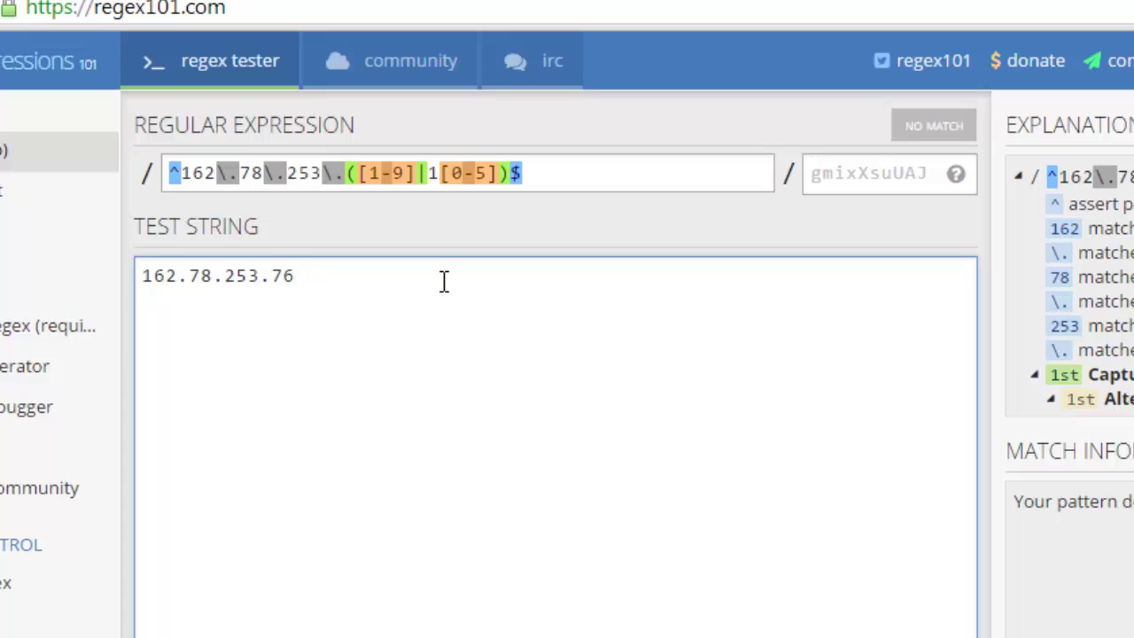
pyautogui.click(537, 171)
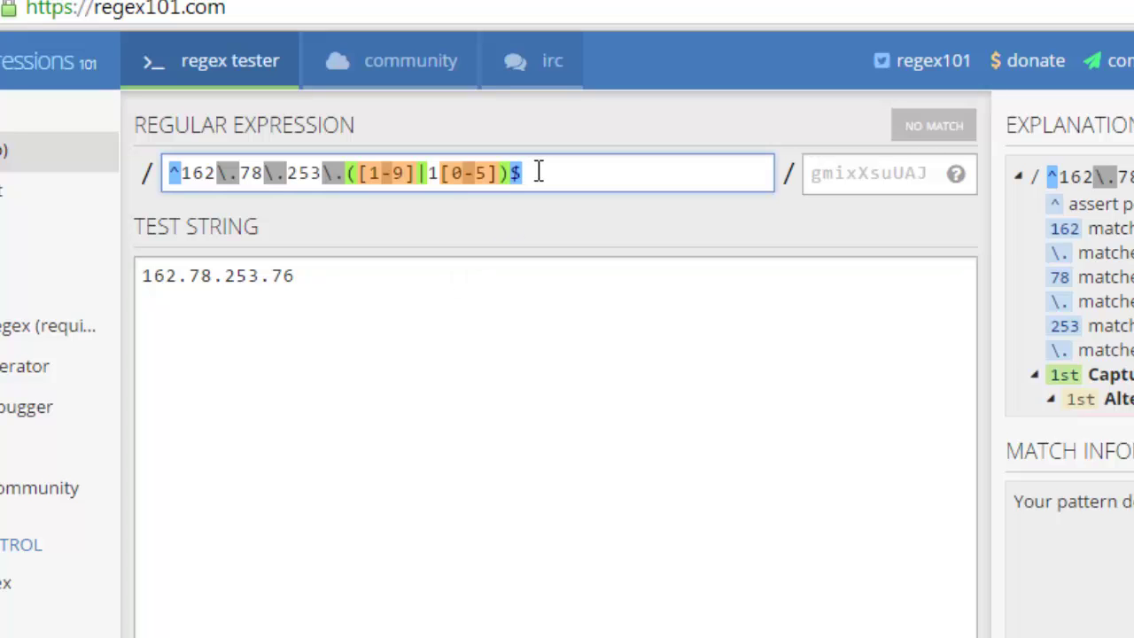
pyautogui.press('BackSpace')
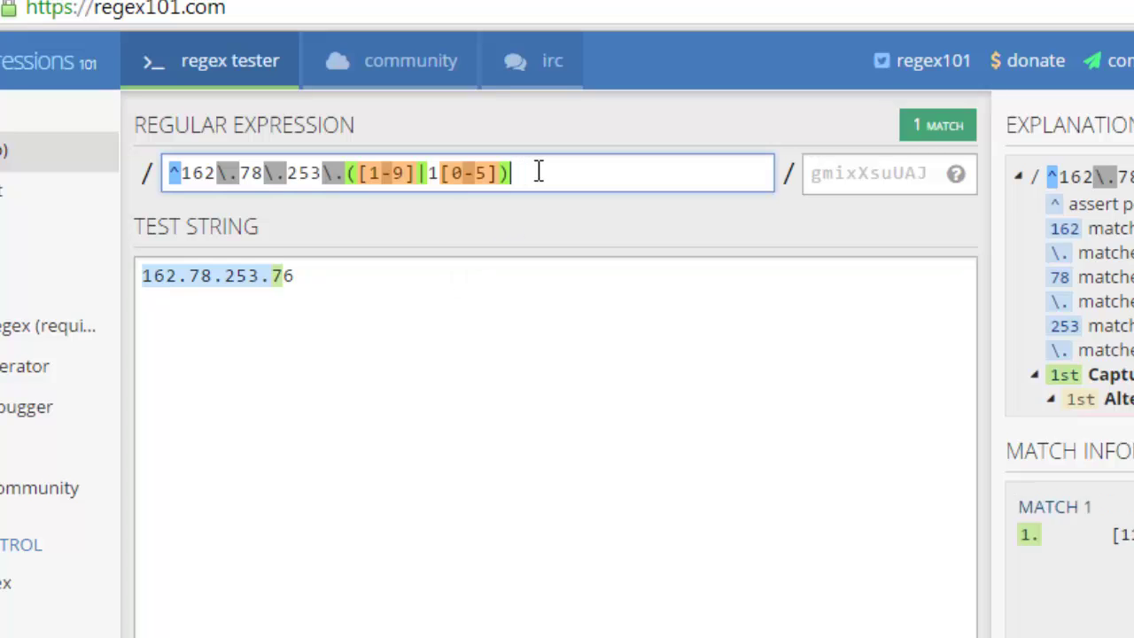